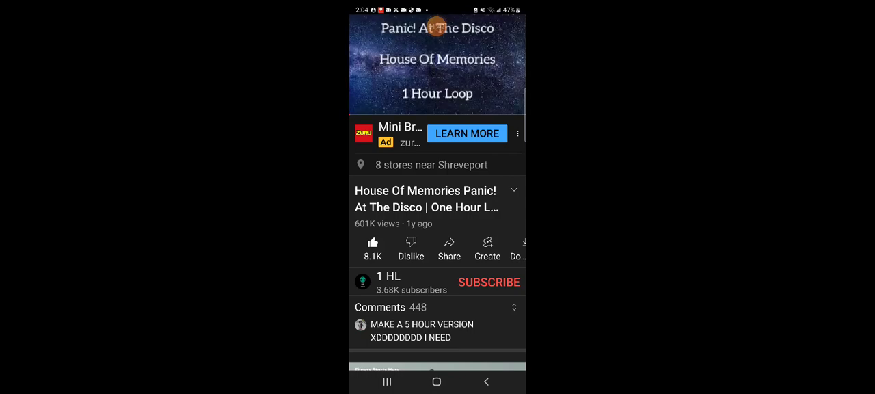
left_click(438, 25)
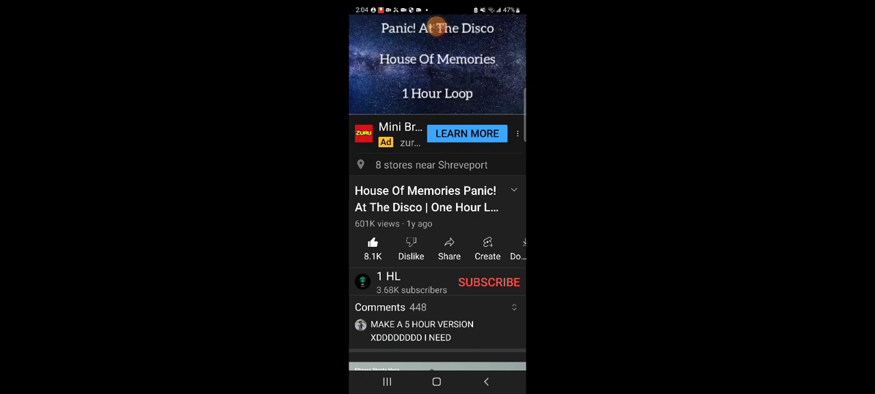